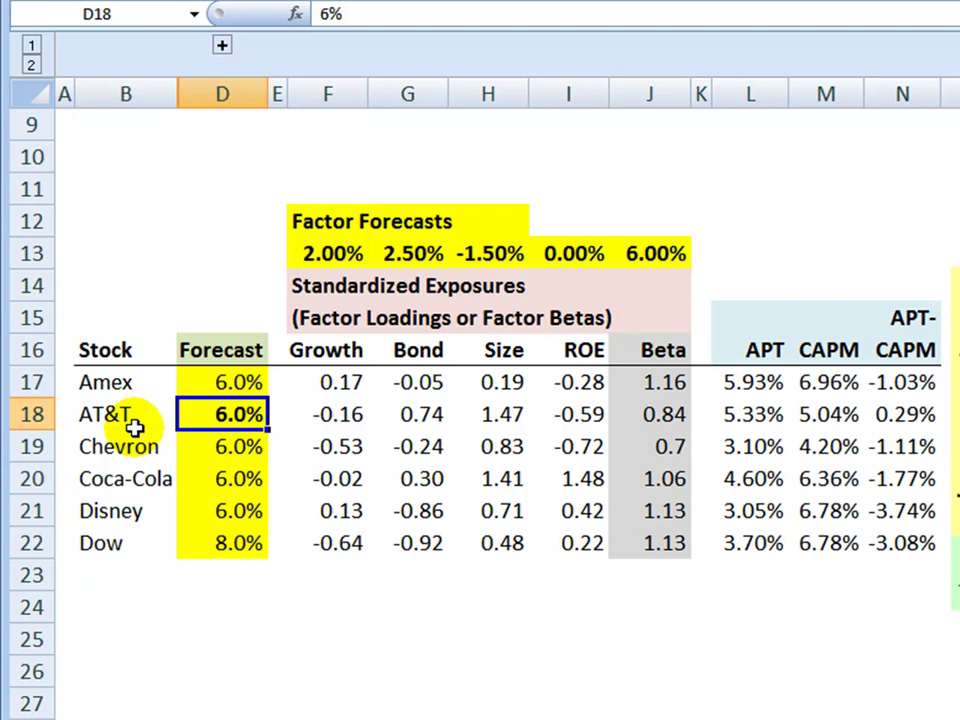
# - Bold AT&T's growth, bond, size and ROE exposures in F18:I18
pyautogui.click(355, 418)
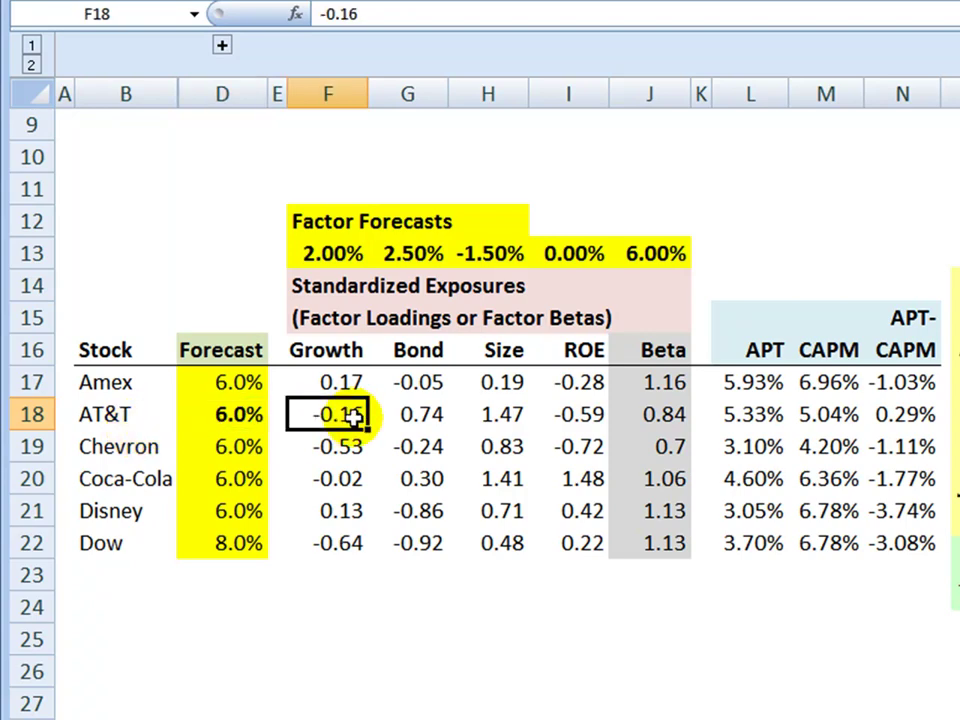
pyautogui.moveTo(355, 418); pyautogui.dragTo(555, 418)
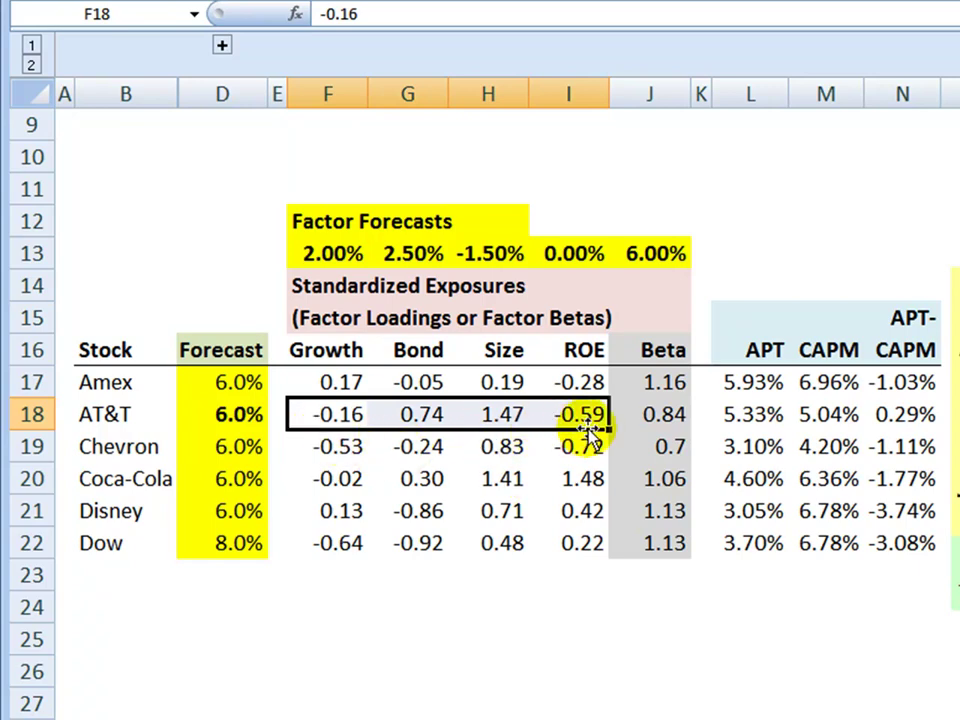
pyautogui.moveTo(316, 419); pyautogui.dragTo(546, 419)
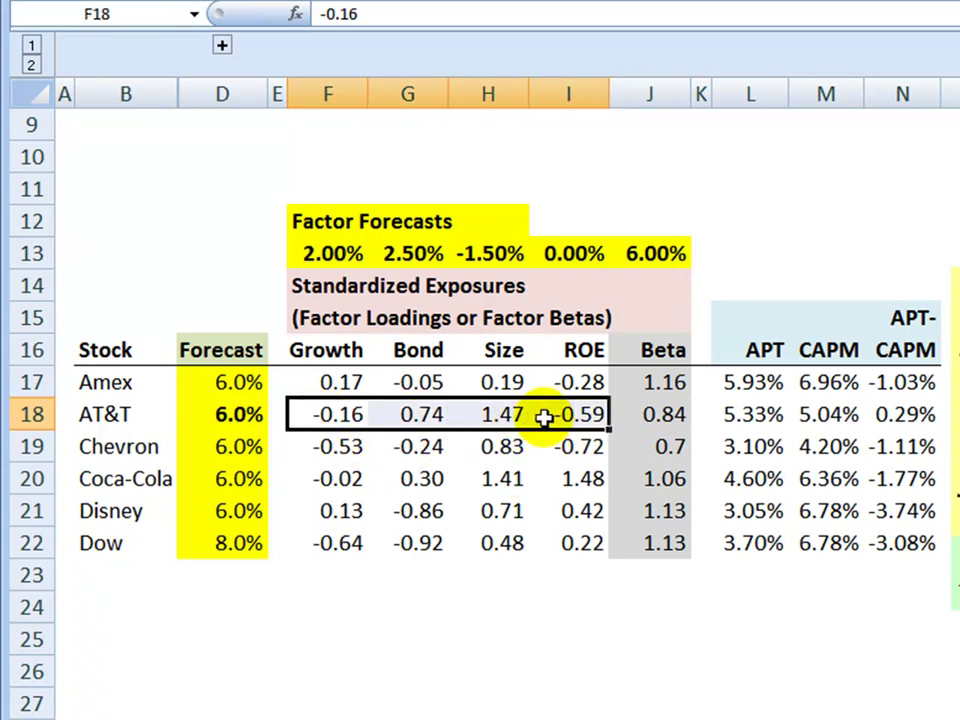
pyautogui.hotkey('ctrl', 'b')
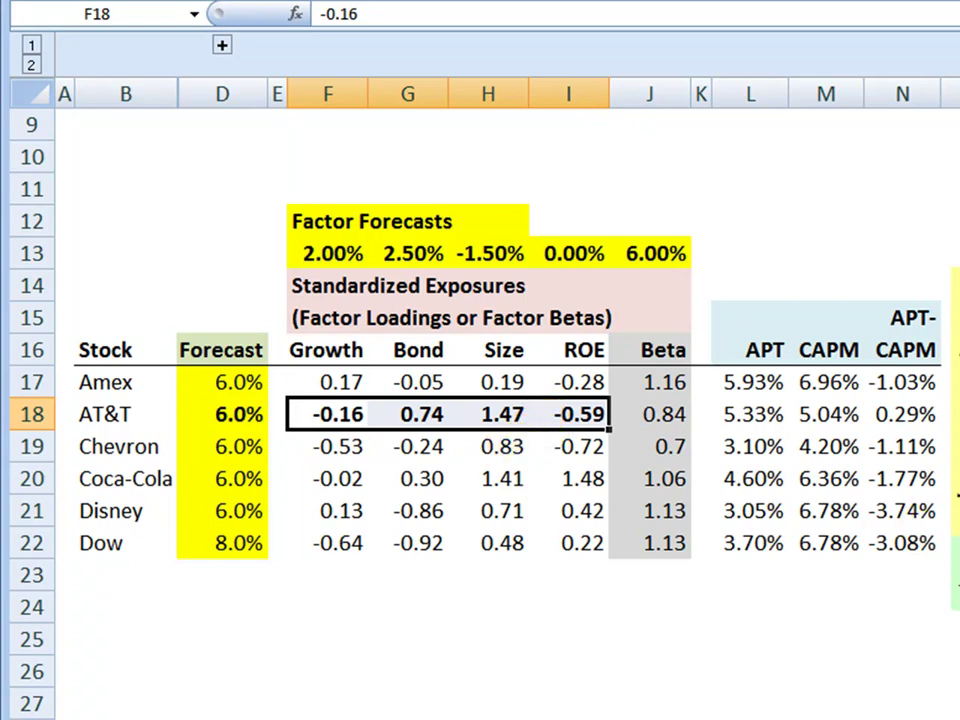
# - Review the factor forecasts in F13:J13 alongside AT&T's factor exposures in F18:I18 and its stock-specific forecast in D18
pyautogui.click(332, 416)
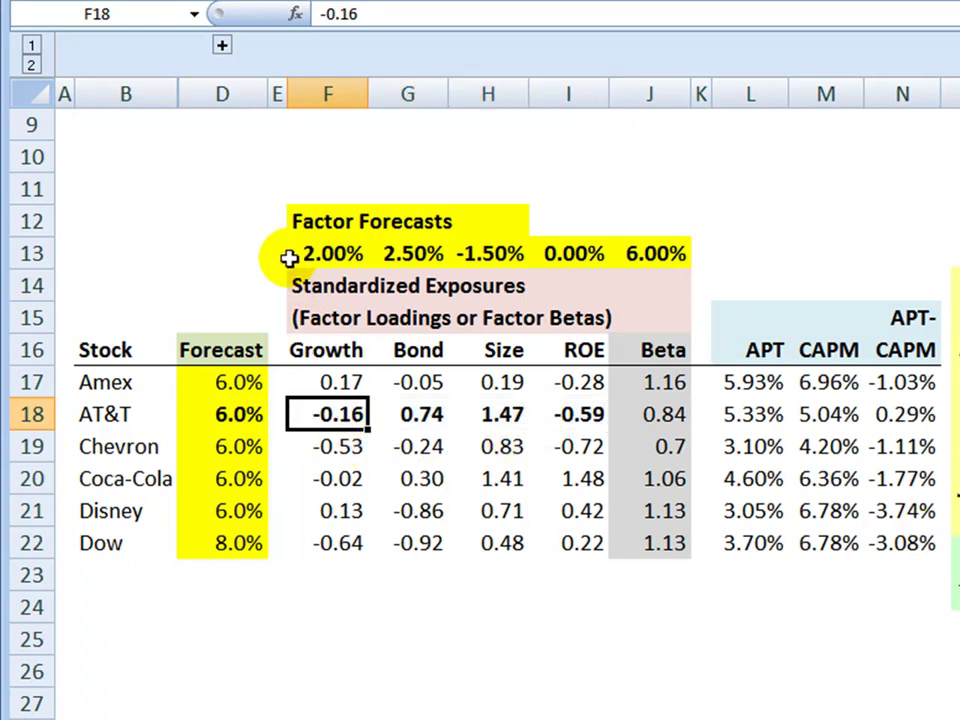
pyautogui.moveTo(288, 258); pyautogui.dragTo(630, 253)
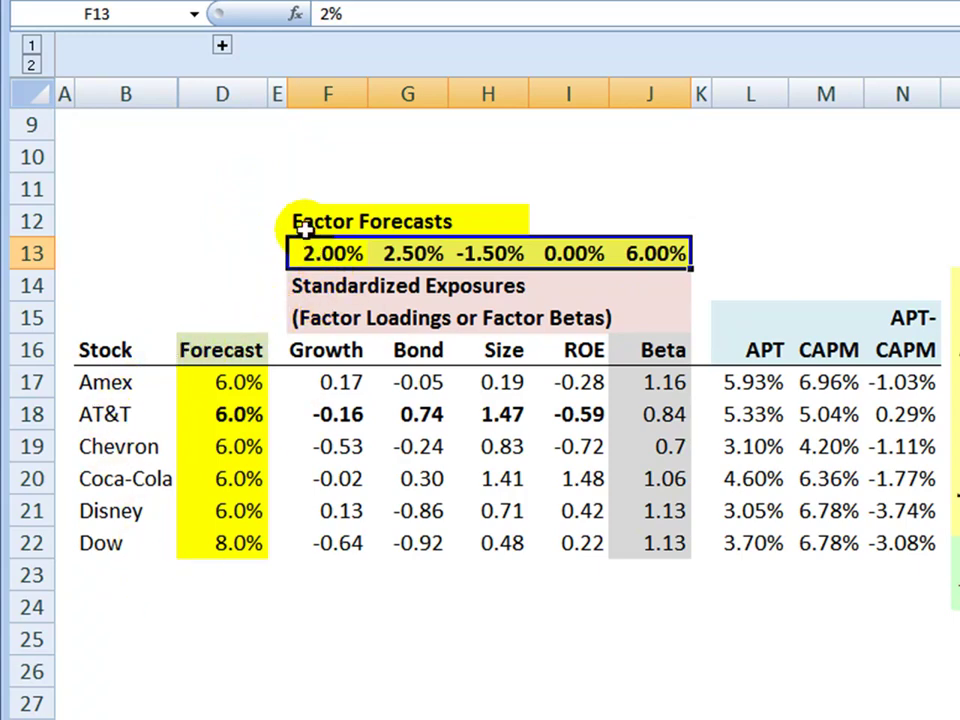
pyautogui.moveTo(302, 245); pyautogui.dragTo(638, 252)
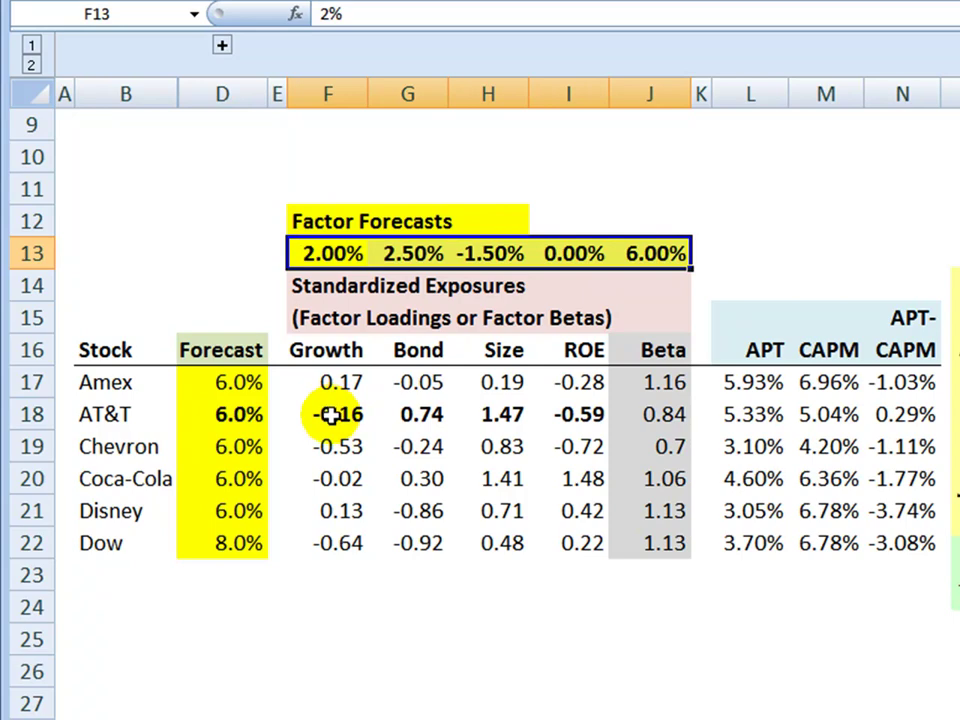
pyautogui.moveTo(330, 418); pyautogui.dragTo(572, 410)
pyautogui.click(112, 418)
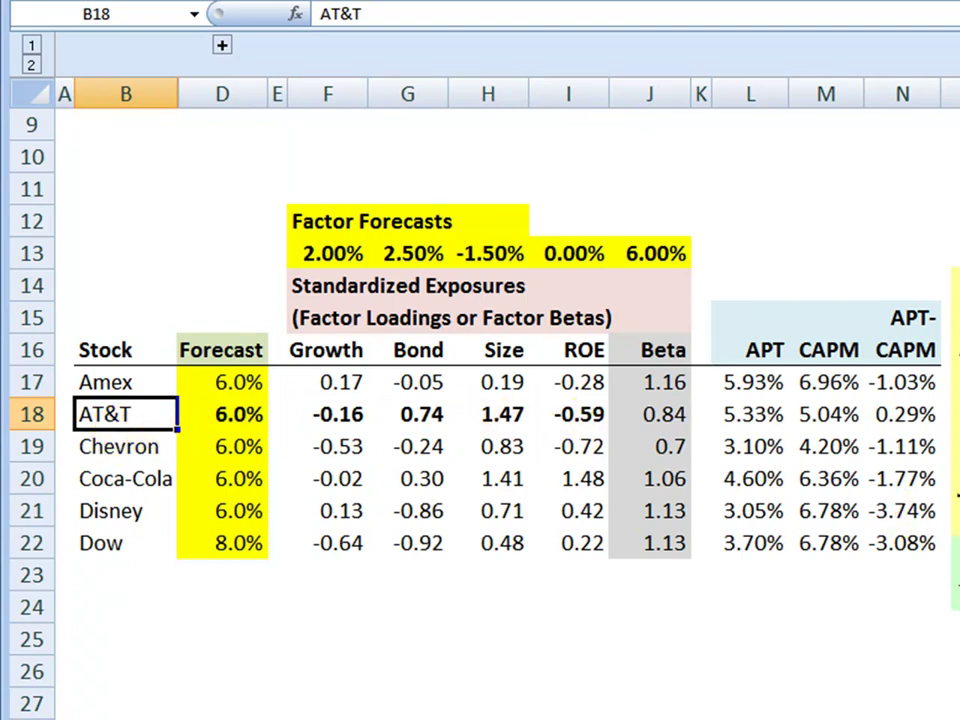
pyautogui.click(245, 410)
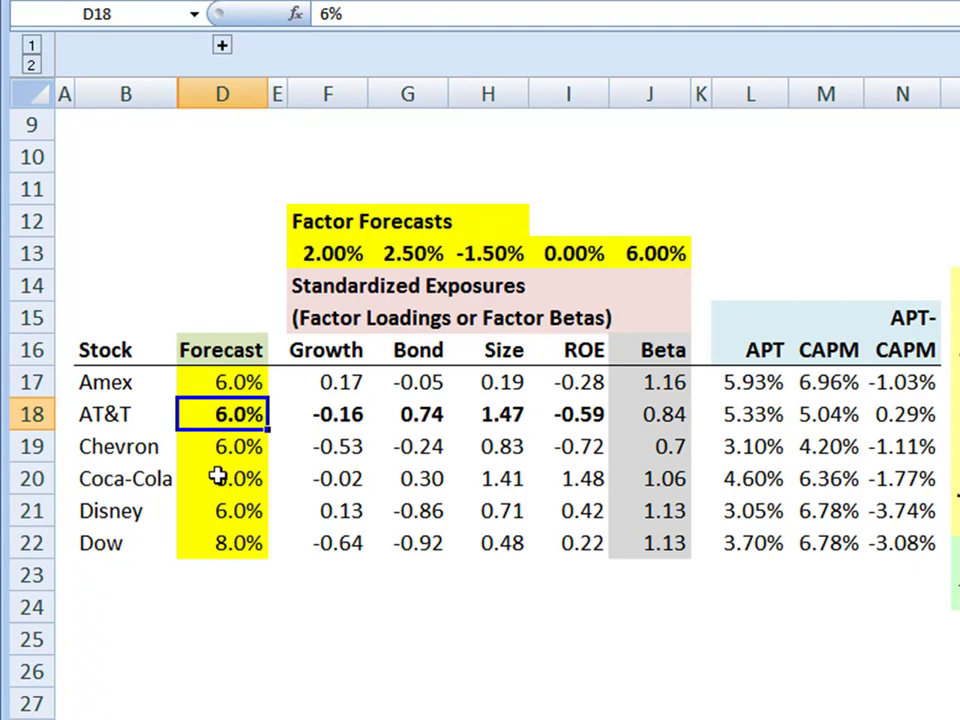
# - Examine AT&T's individual growth, bond, size and ROE exposures against the factor forecasts in row 13
pyautogui.click(340, 420)
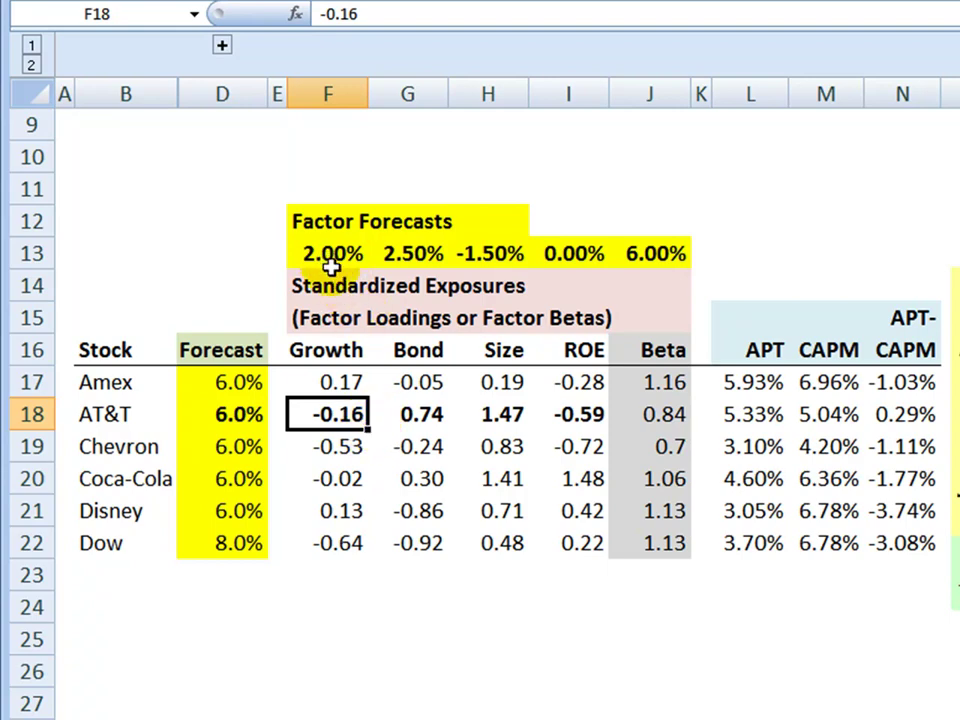
pyautogui.click(403, 414)
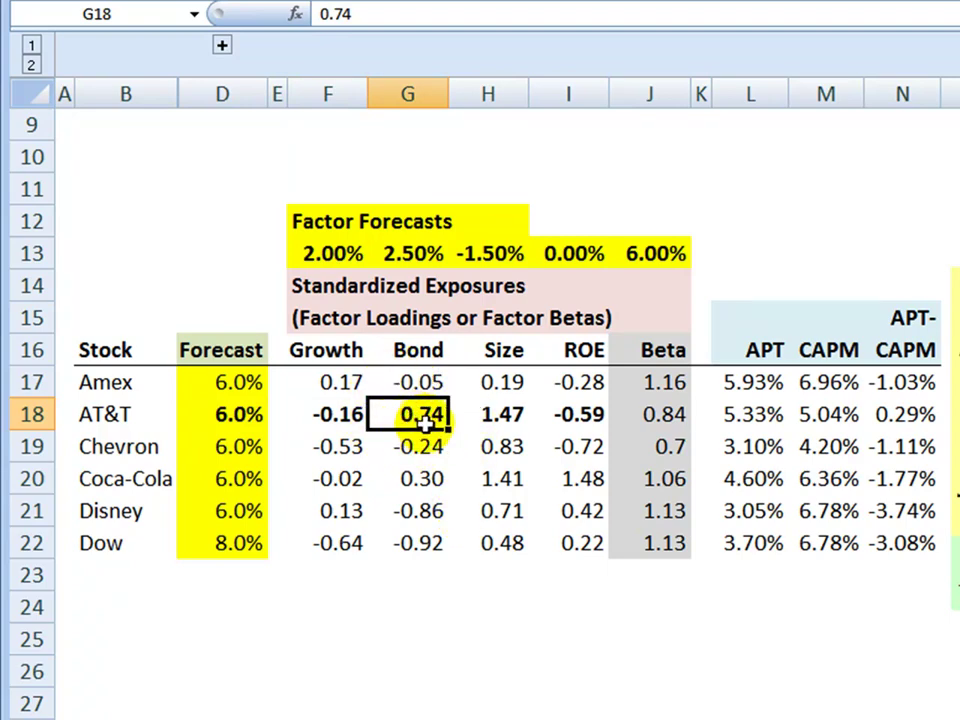
pyautogui.click(407, 253)
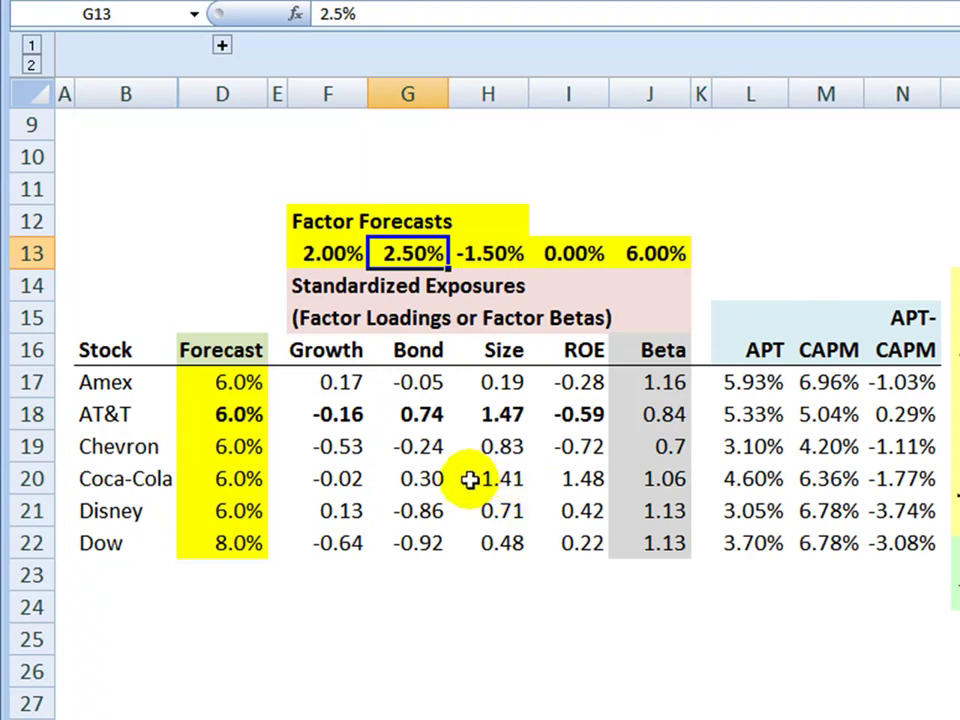
pyautogui.click(490, 414)
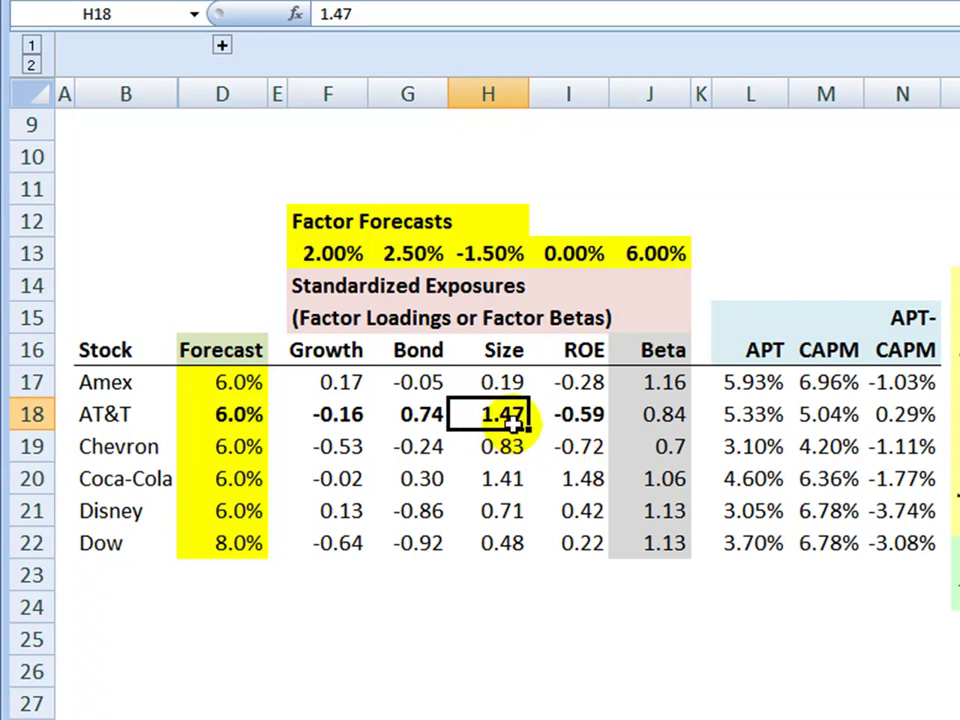
pyautogui.click(497, 257)
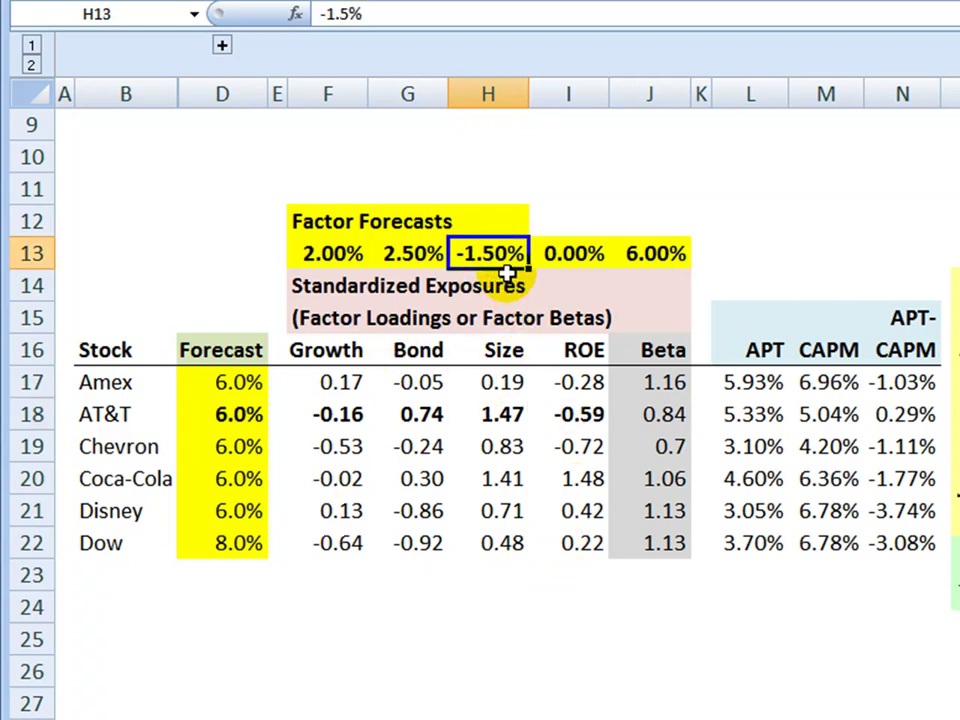
pyautogui.click(568, 412)
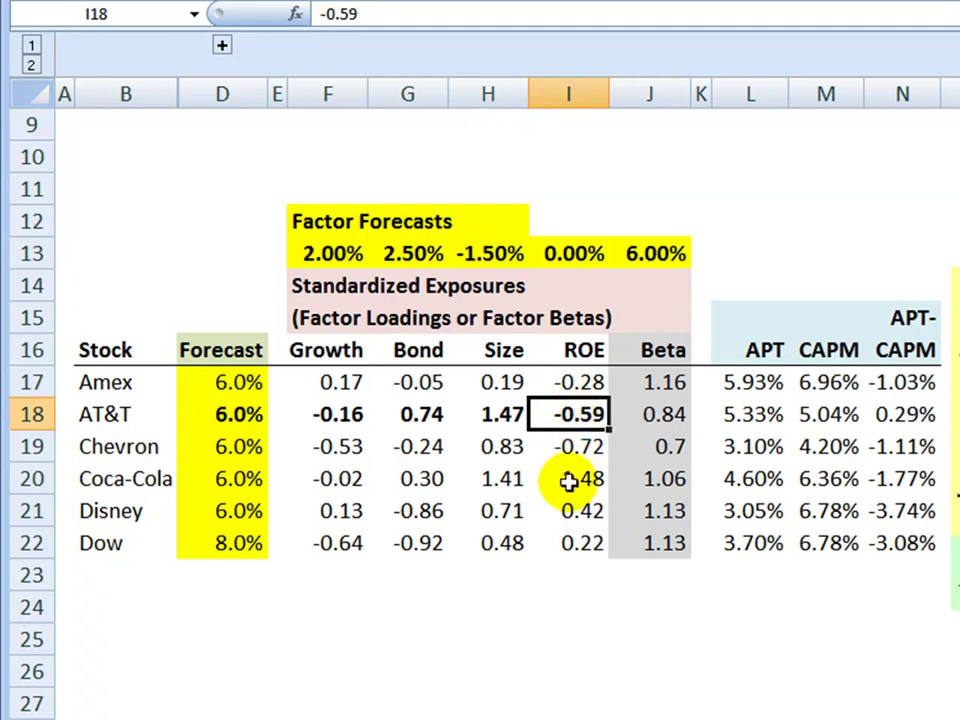
# - Inspect AT&T's APT formula in L18 and the ranges it references
pyautogui.click(742, 414)
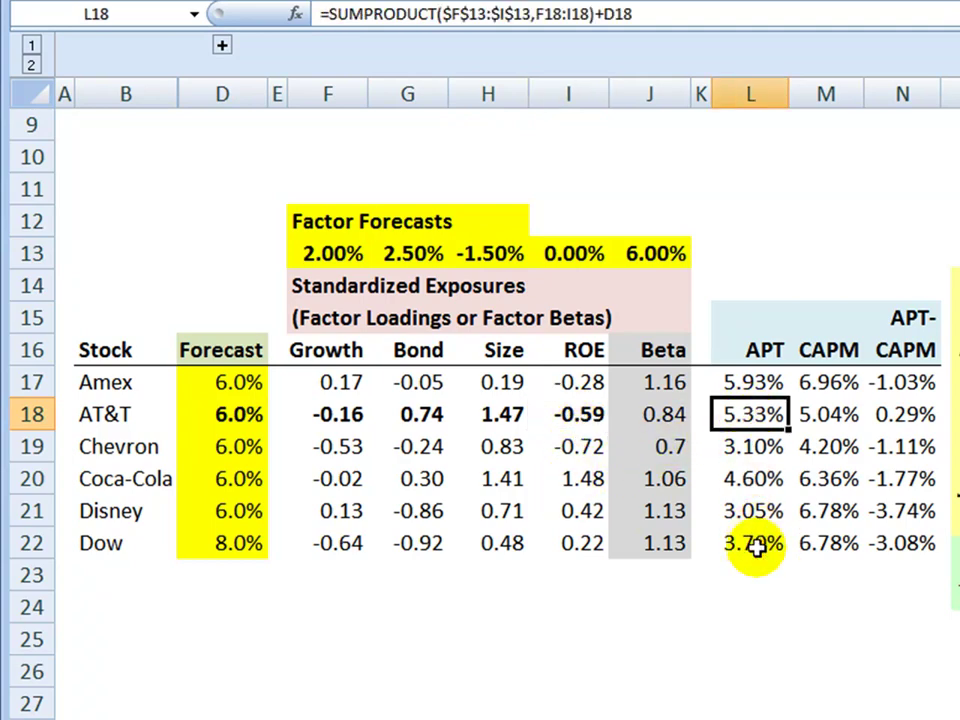
pyautogui.press('F2')
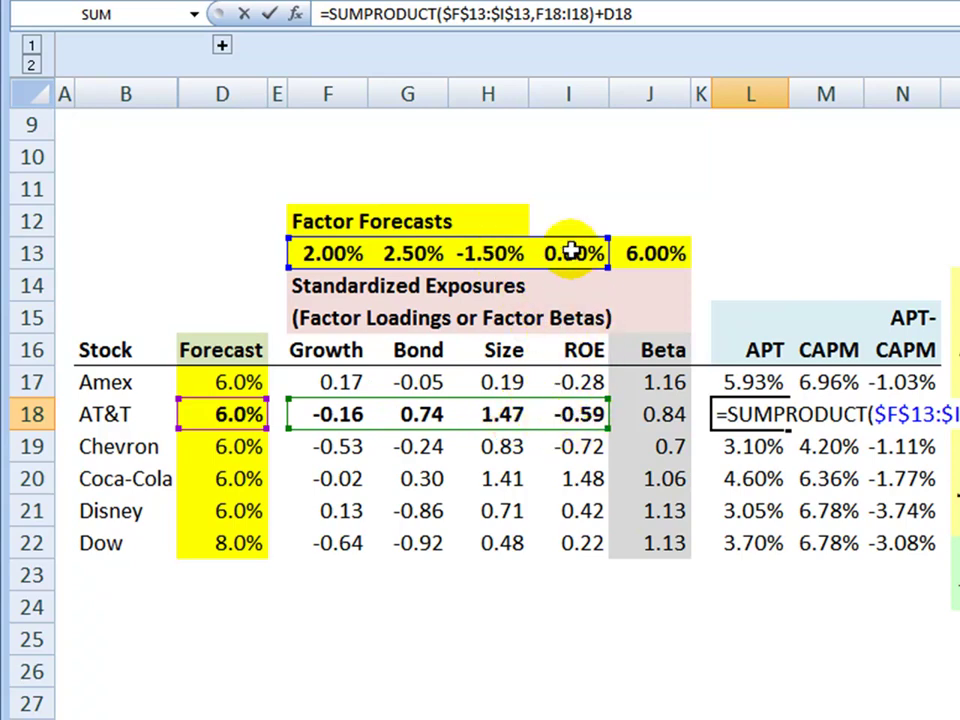
pyautogui.hotkey('ctrl', 'Return')
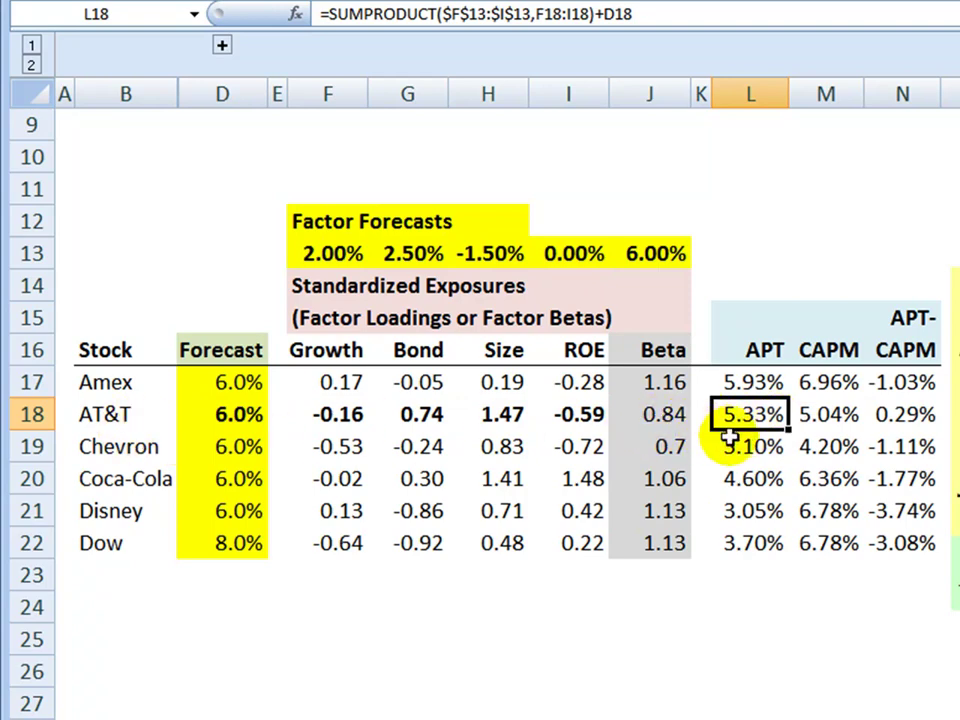
# - Check AT&T's CAPM cell M18 and bold its beta in J18
pyautogui.click(812, 414)
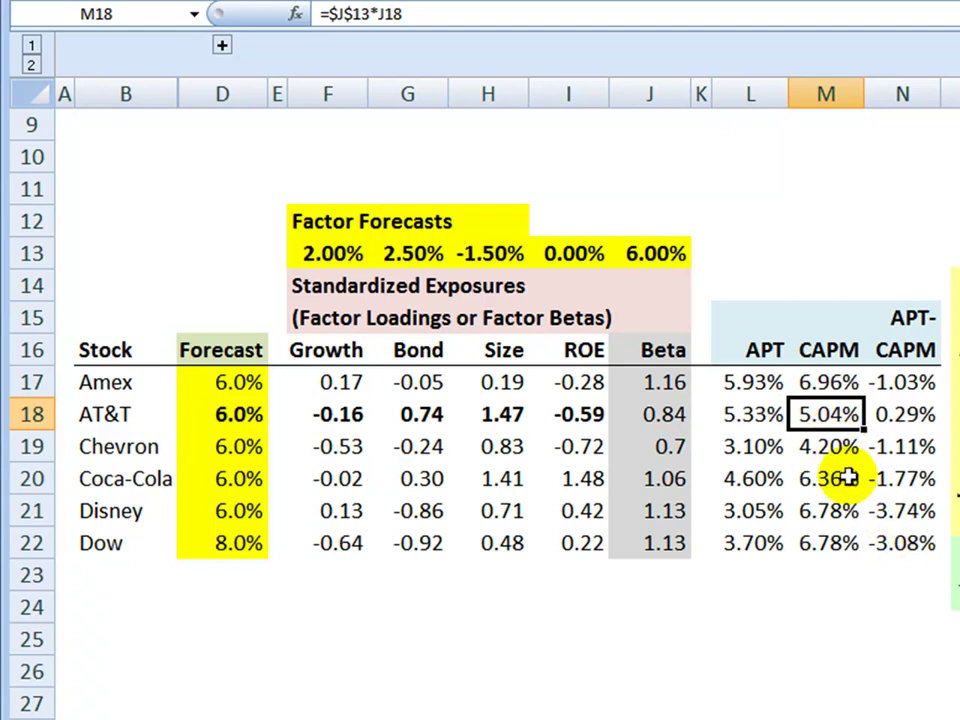
pyautogui.click(660, 421)
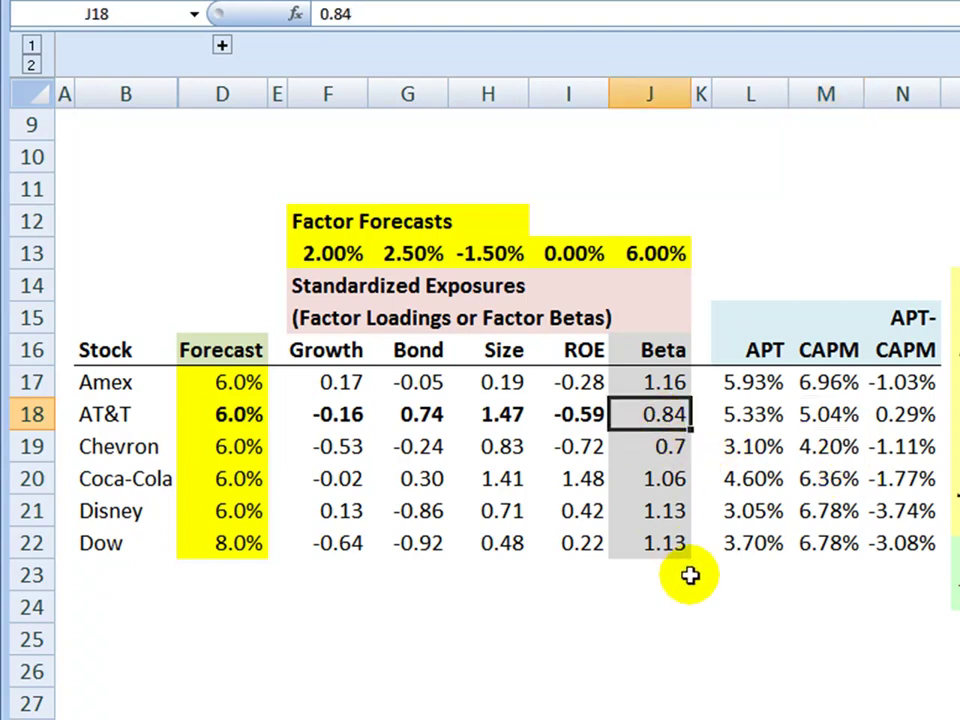
# - Inspect AT&T's CAPM formula in M18 and trace it to the market forecast in J13 and the beta in J18
pyautogui.click(656, 253)
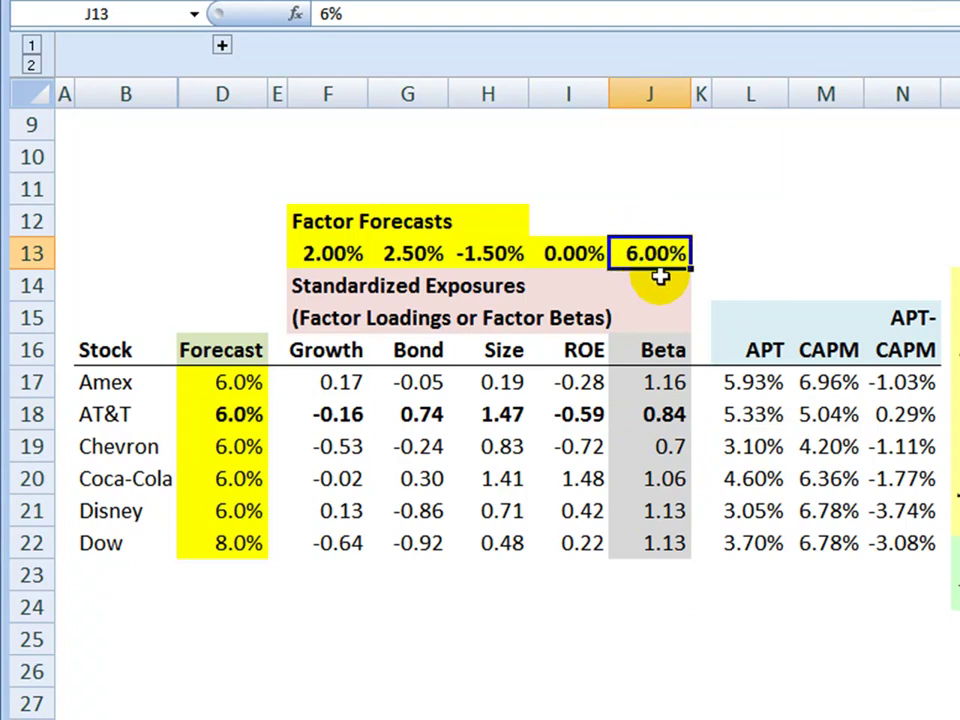
pyautogui.click(822, 416)
pyautogui.press('F2')
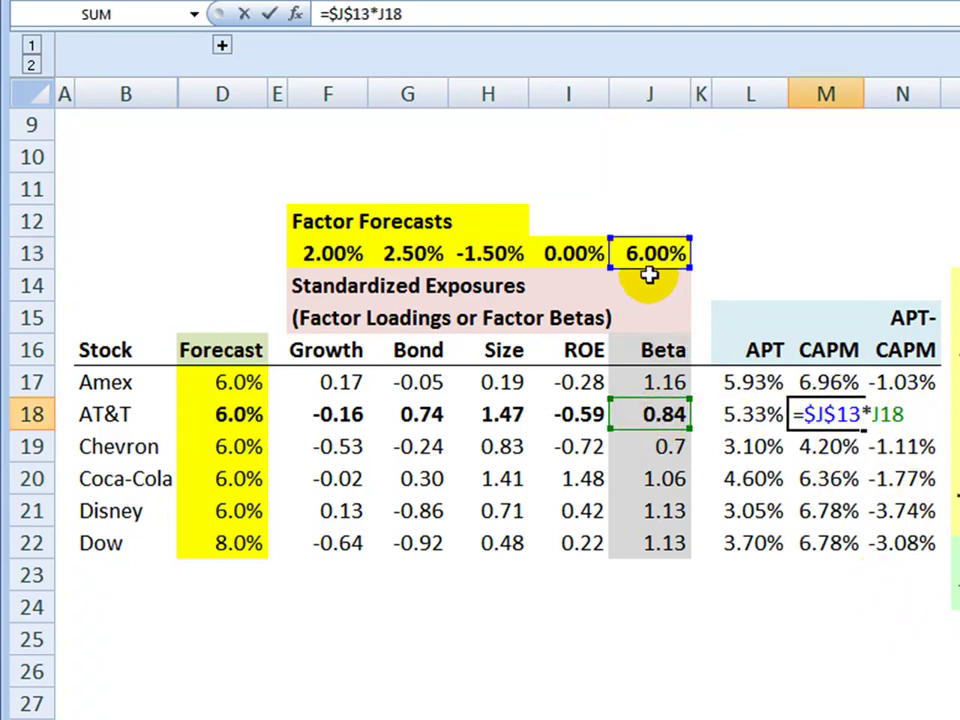
pyautogui.press('Escape')
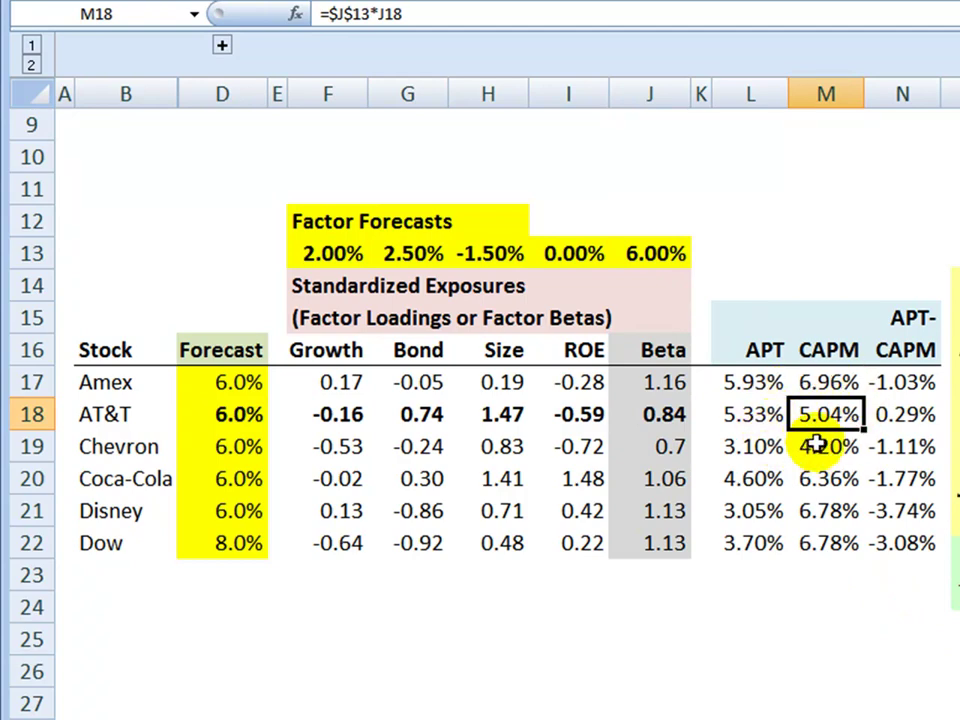
pyautogui.click(660, 420)
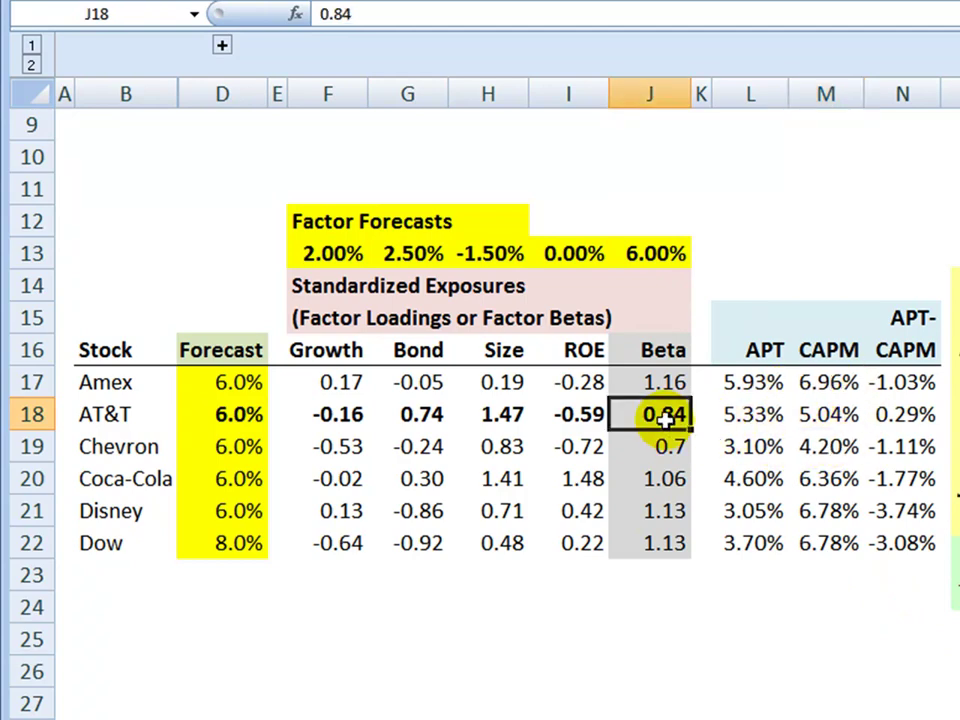
pyautogui.click(660, 252)
pyautogui.click(665, 410)
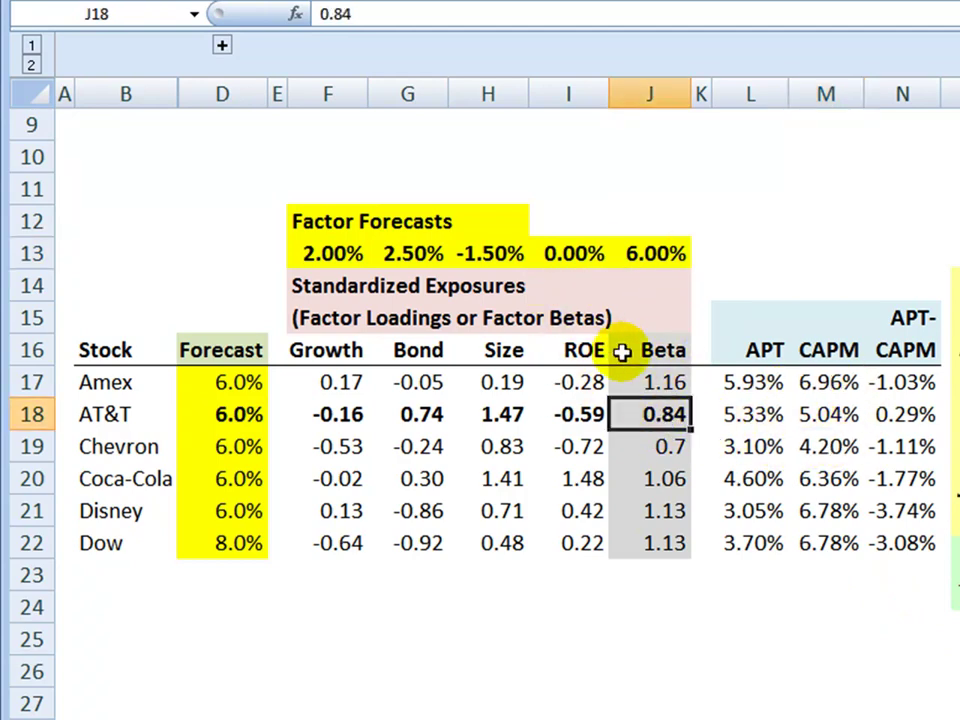
pyautogui.click(652, 256)
pyautogui.click(658, 410)
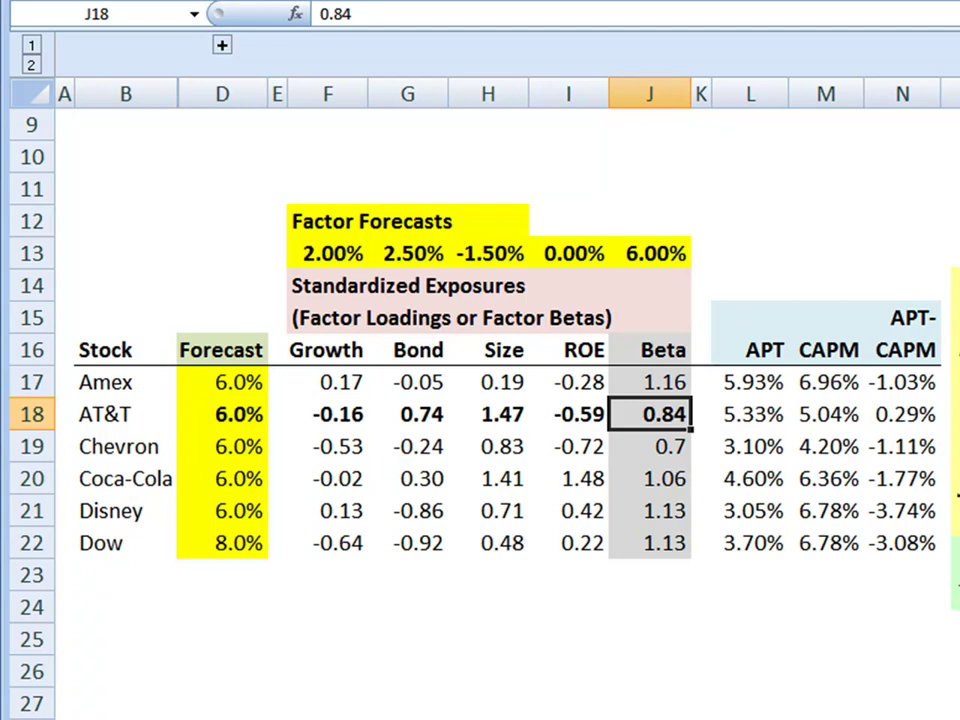
# - Review AT&T's APT result in L18 with the four exposures in F18:I18 and the four factor forecasts in F13:I13
pyautogui.click(735, 413)
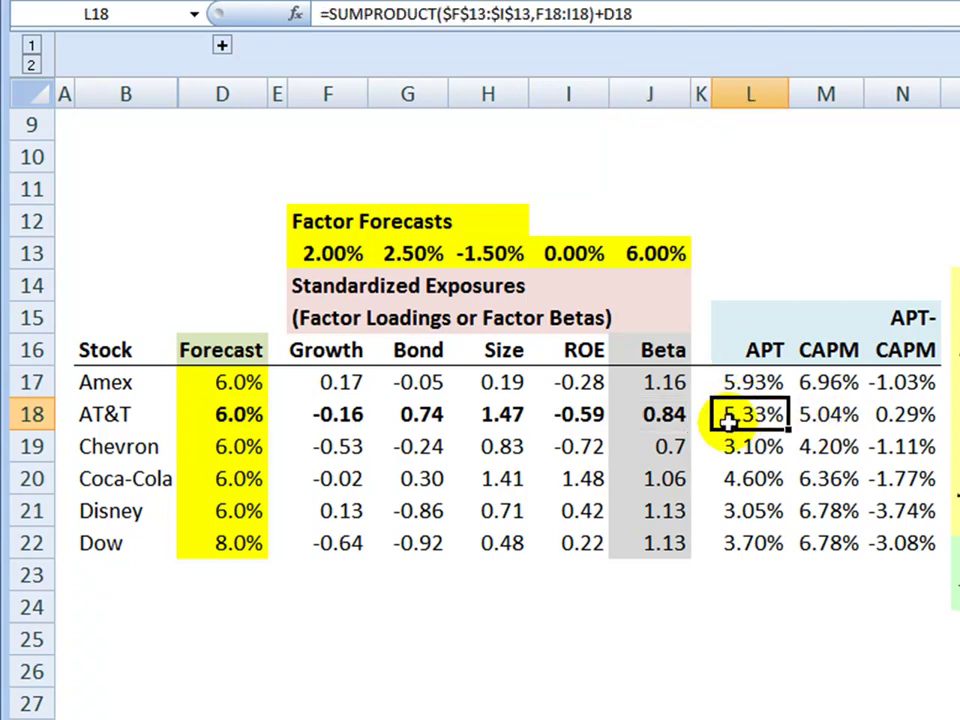
pyautogui.click(579, 416)
pyautogui.click(520, 413)
pyautogui.click(399, 413)
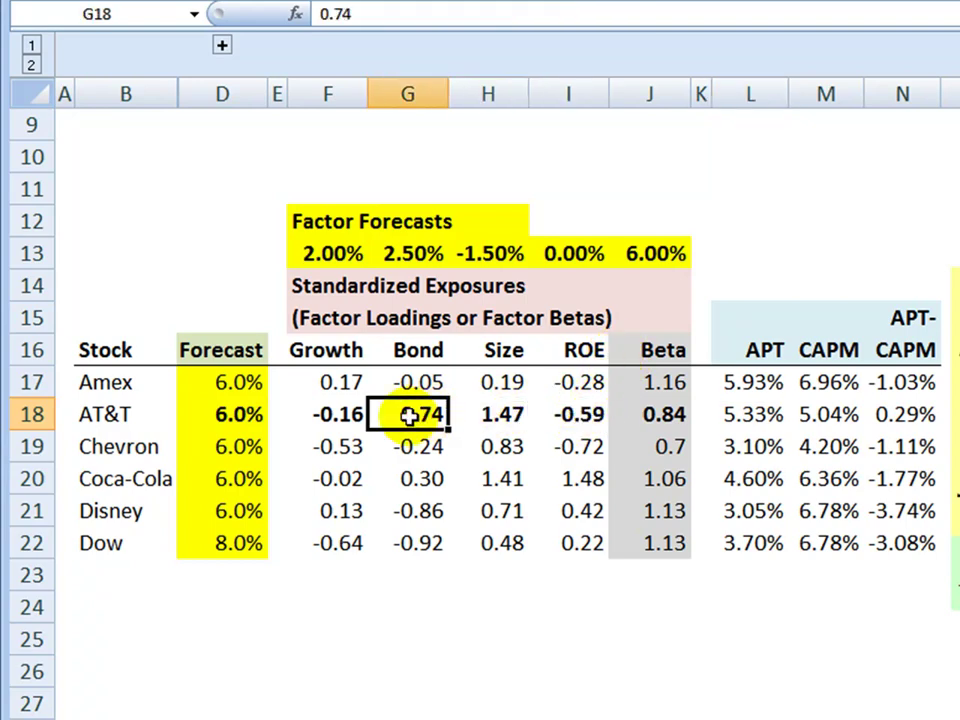
pyautogui.click(330, 413)
pyautogui.click(573, 257)
pyautogui.click(475, 256)
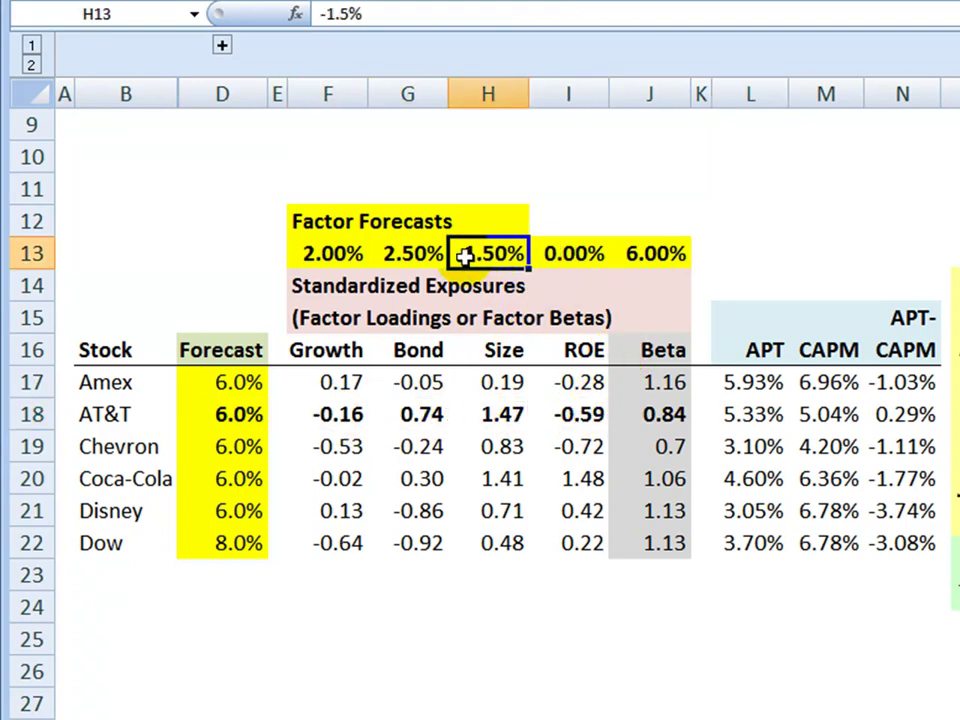
pyautogui.click(385, 256)
pyautogui.click(330, 255)
# - Pair each AT&T exposure with its factor forecast from ROE back to growth, and check the stock forecast in D18 and APT result in L18
pyautogui.click(570, 410)
pyautogui.click(574, 254)
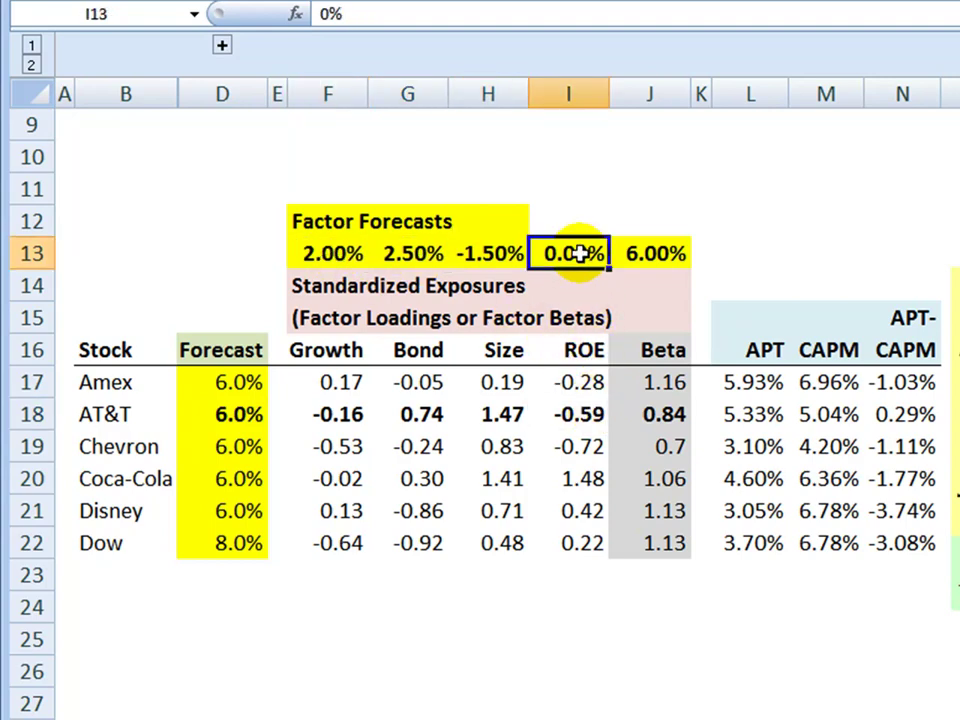
pyautogui.click(505, 408)
pyautogui.click(488, 258)
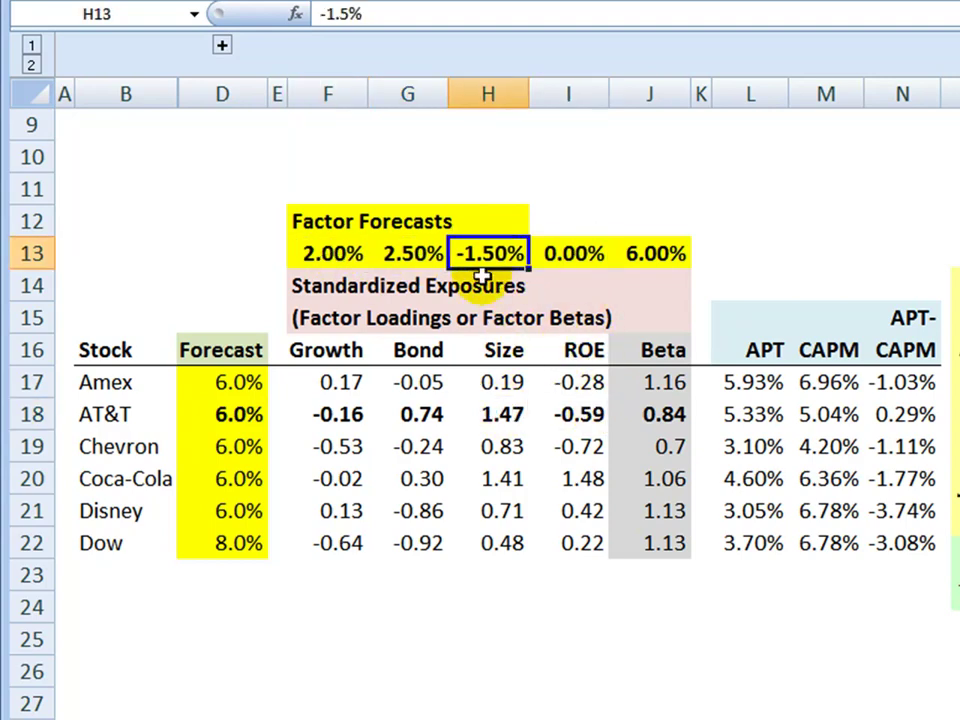
pyautogui.click(418, 413)
pyautogui.click(415, 254)
pyautogui.click(345, 410)
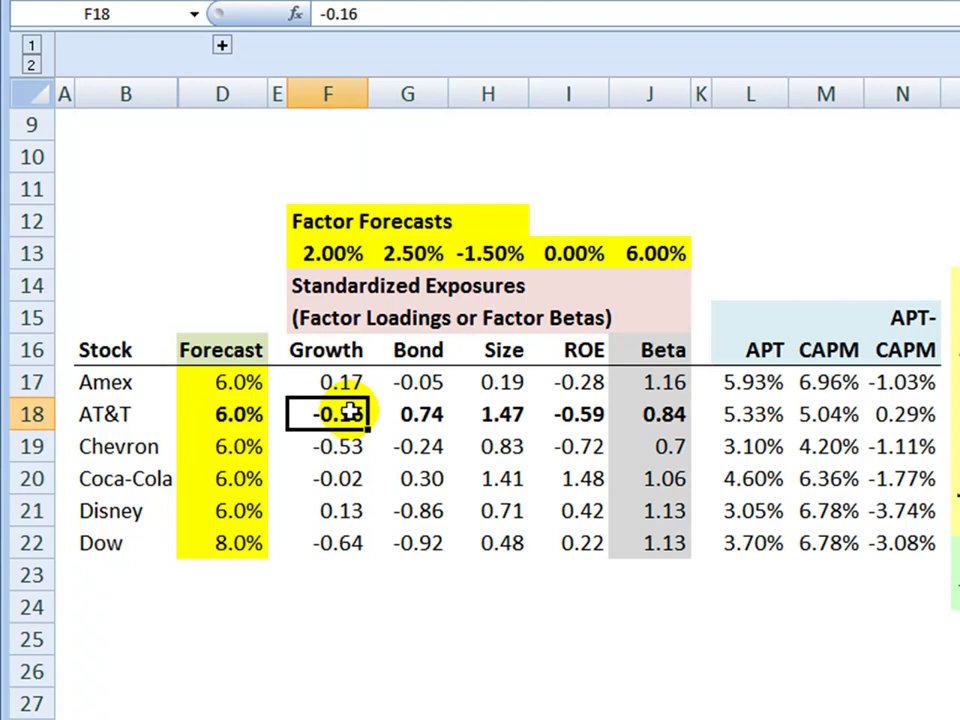
pyautogui.click(328, 256)
pyautogui.click(228, 418)
pyautogui.click(748, 414)
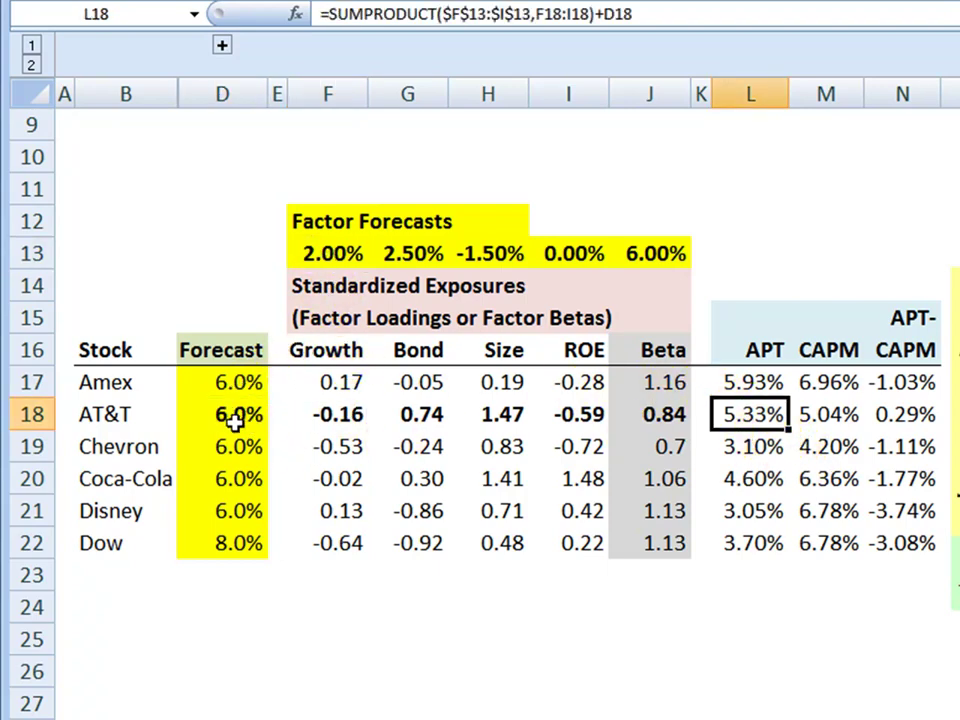
# - Check AT&T's growth exposure in F18 against the growth factor forecast in F13
pyautogui.click(318, 421)
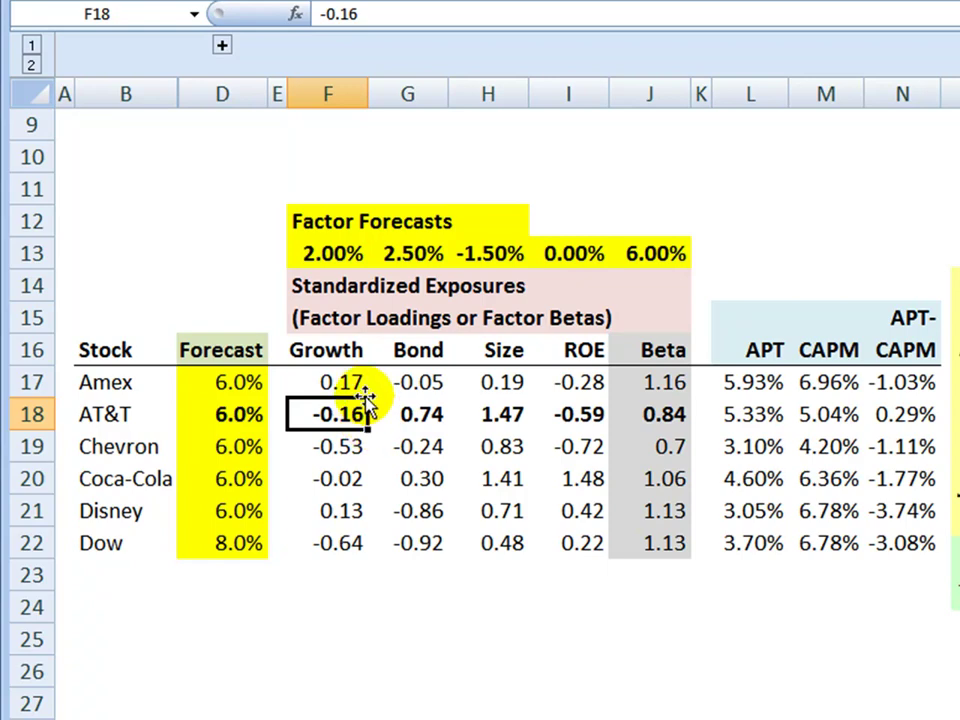
pyautogui.click(322, 258)
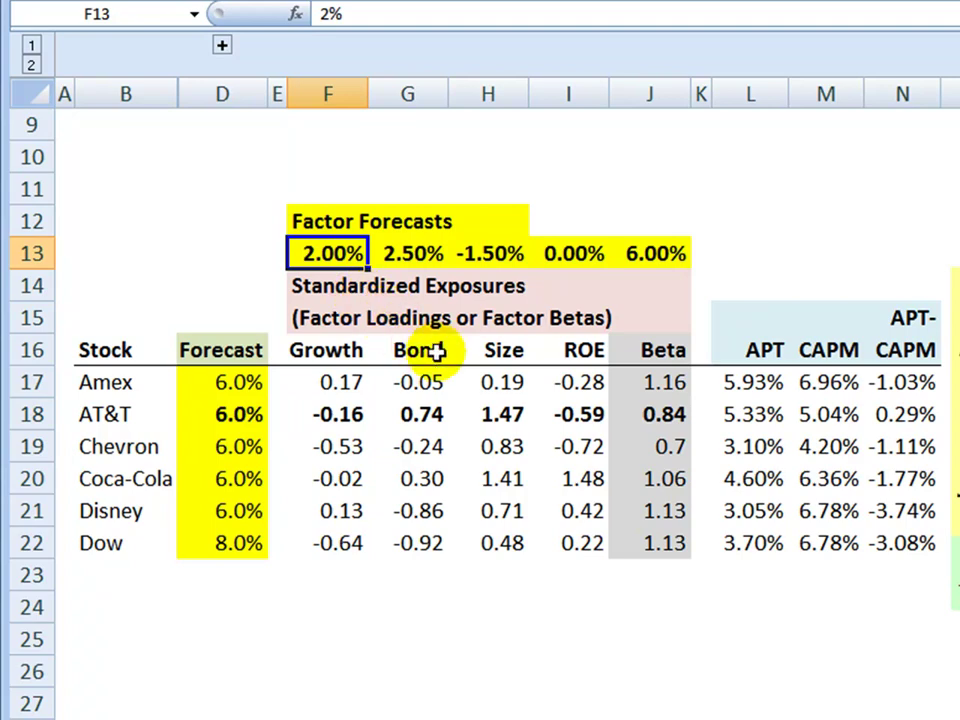